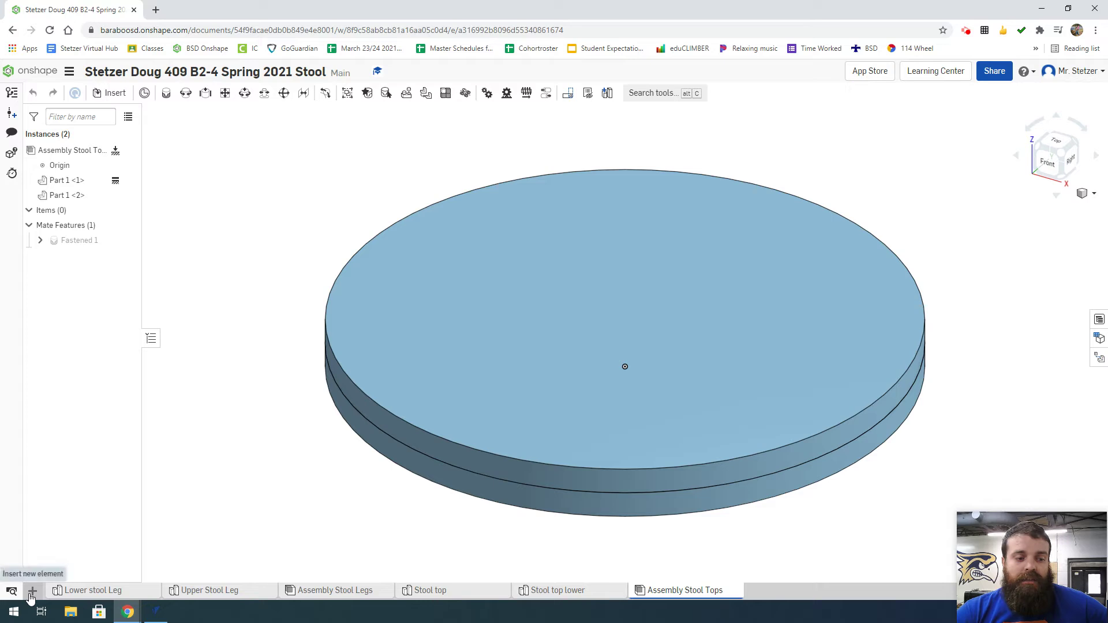
Step: Create a new assembly in the document and rename it Assembly Stool
{"action": "left_click", "coordinate": [32, 591]}
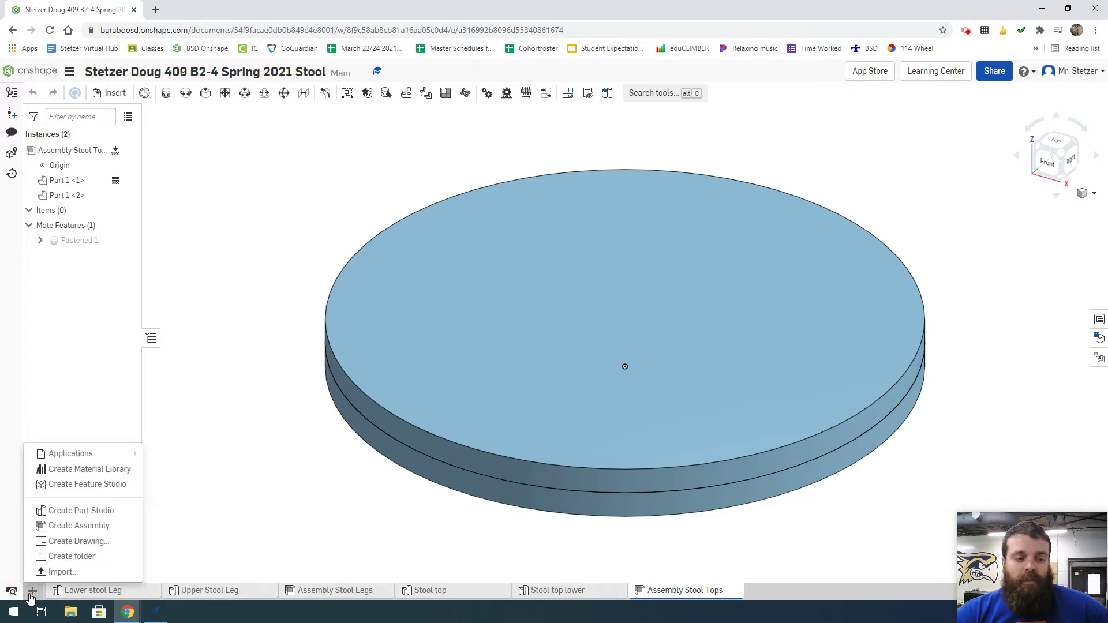
{"action": "left_click", "coordinate": [64, 531]}
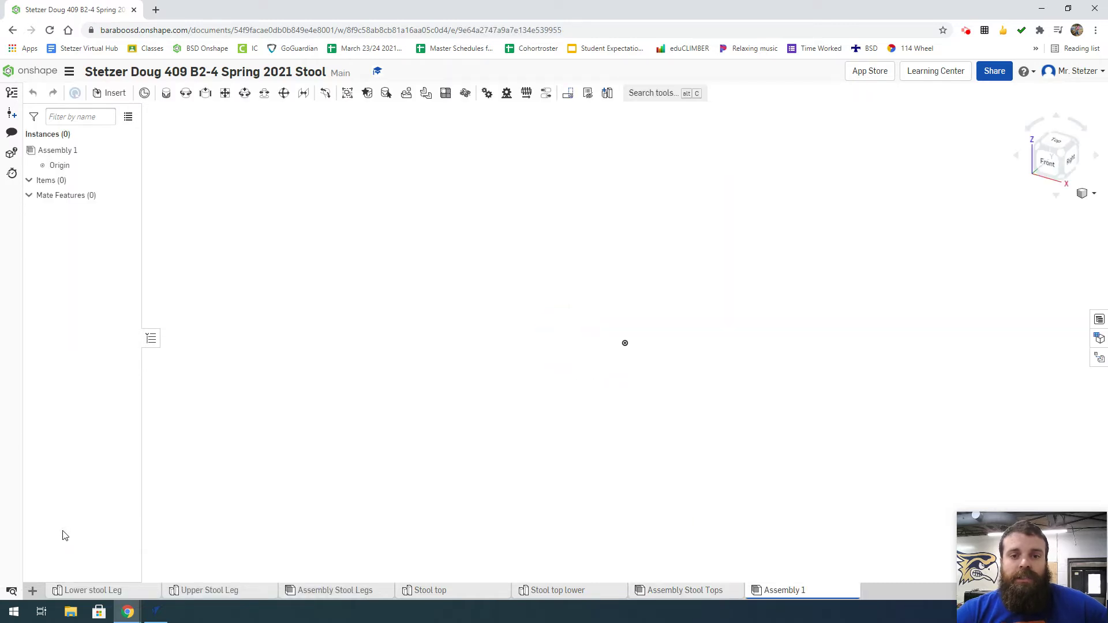
{"action": "mouse_move", "coordinate": [777, 598]}
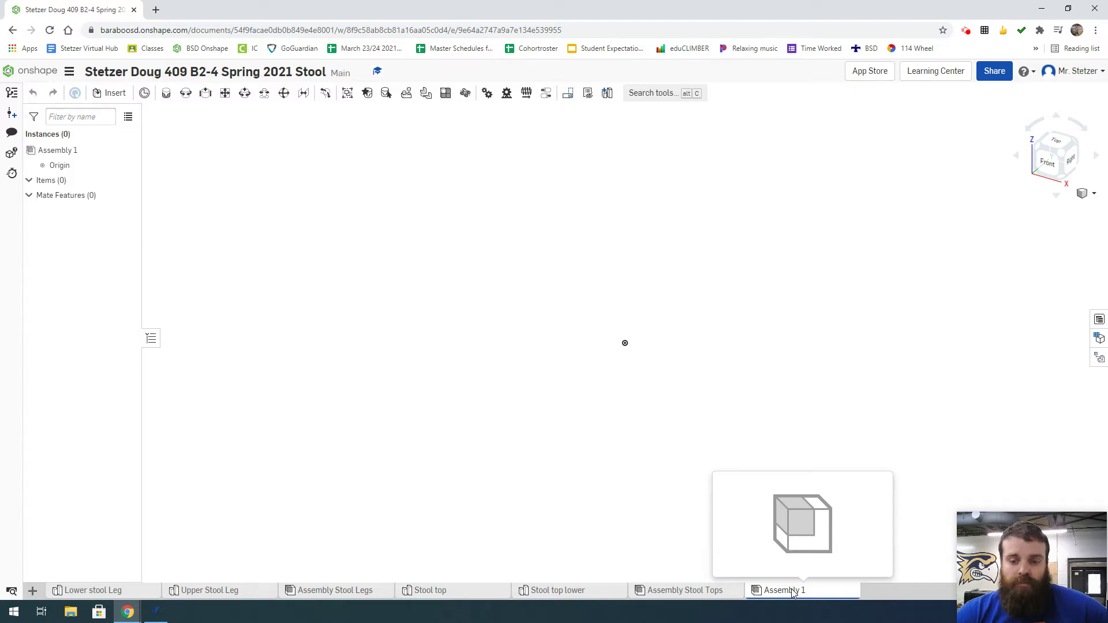
{"action": "right_click", "coordinate": [794, 591]}
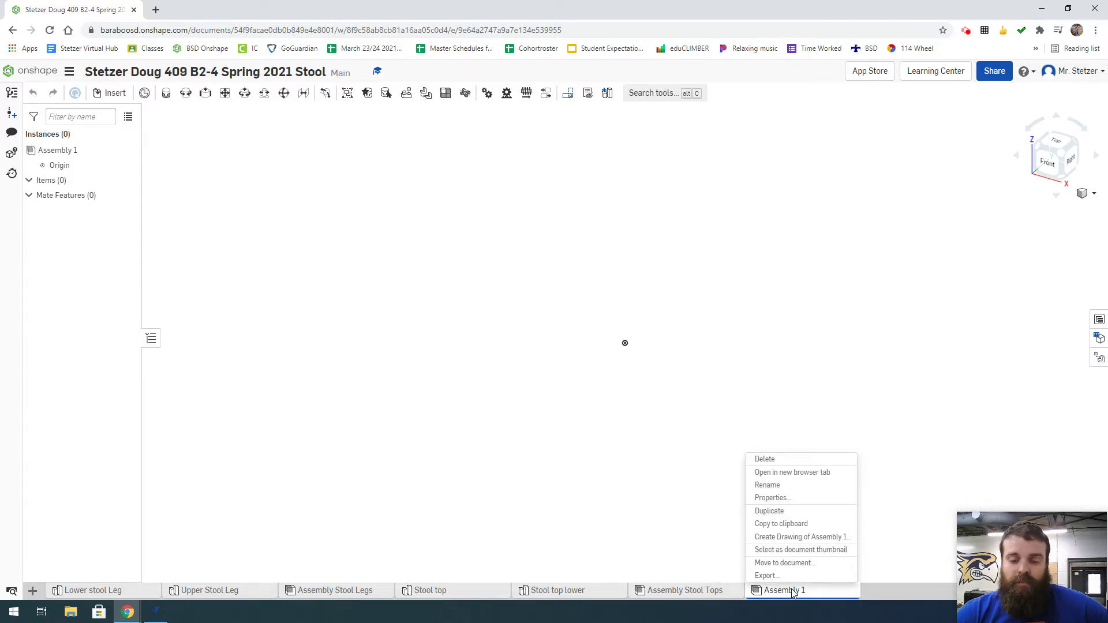
{"action": "left_click", "coordinate": [777, 485]}
{"action": "key", "text": "End"}
{"action": "key", "text": "BackSpace"}
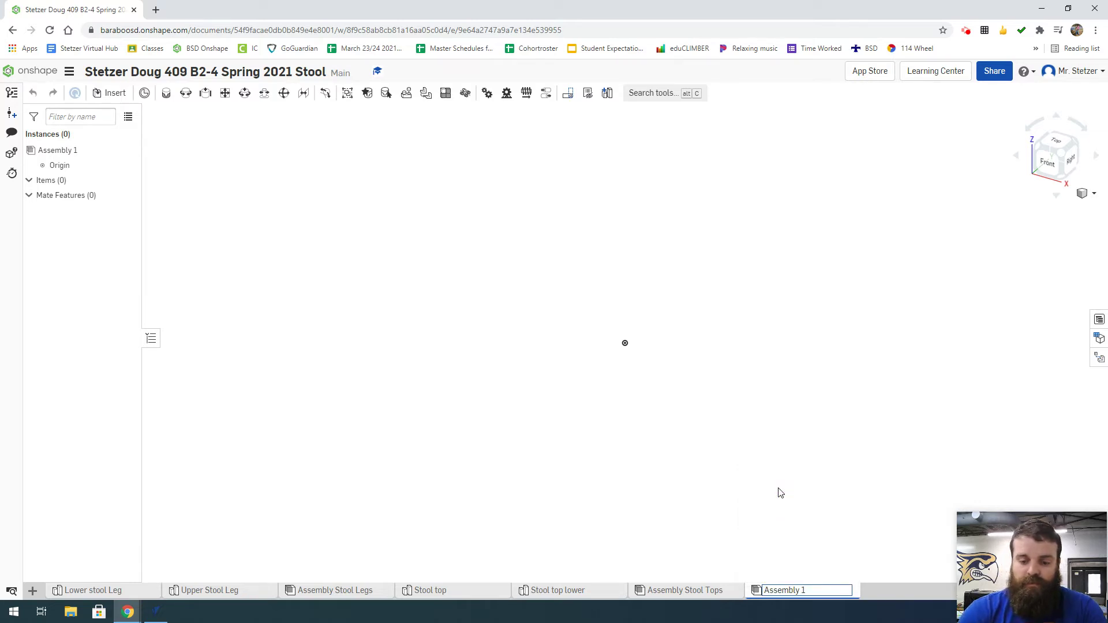
{"action": "type", "text": "Stool"}
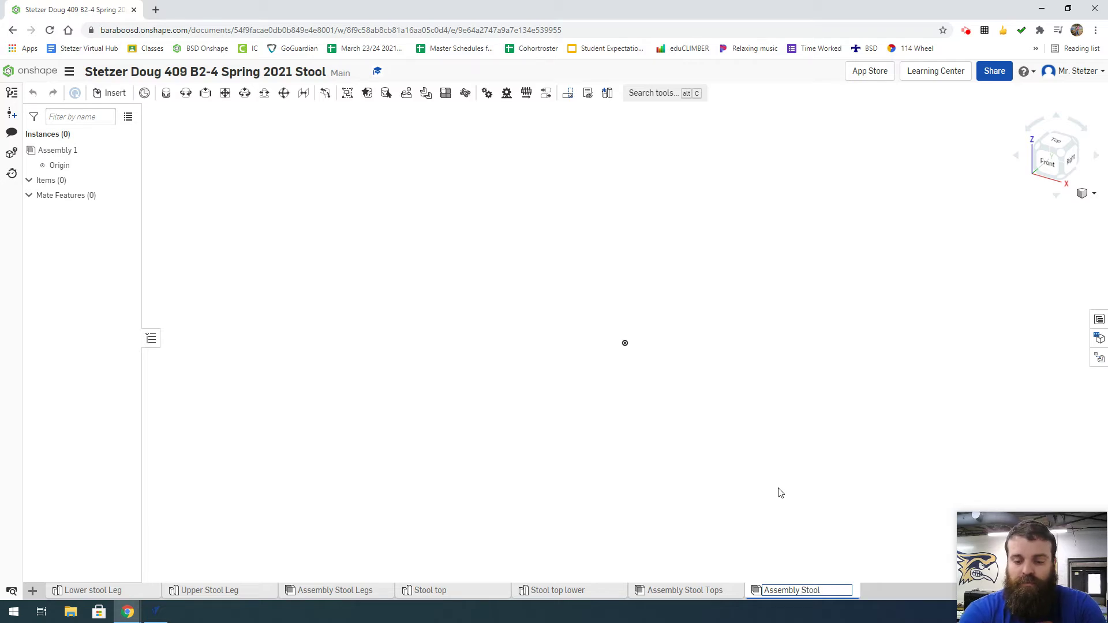
{"action": "key", "text": "Return"}
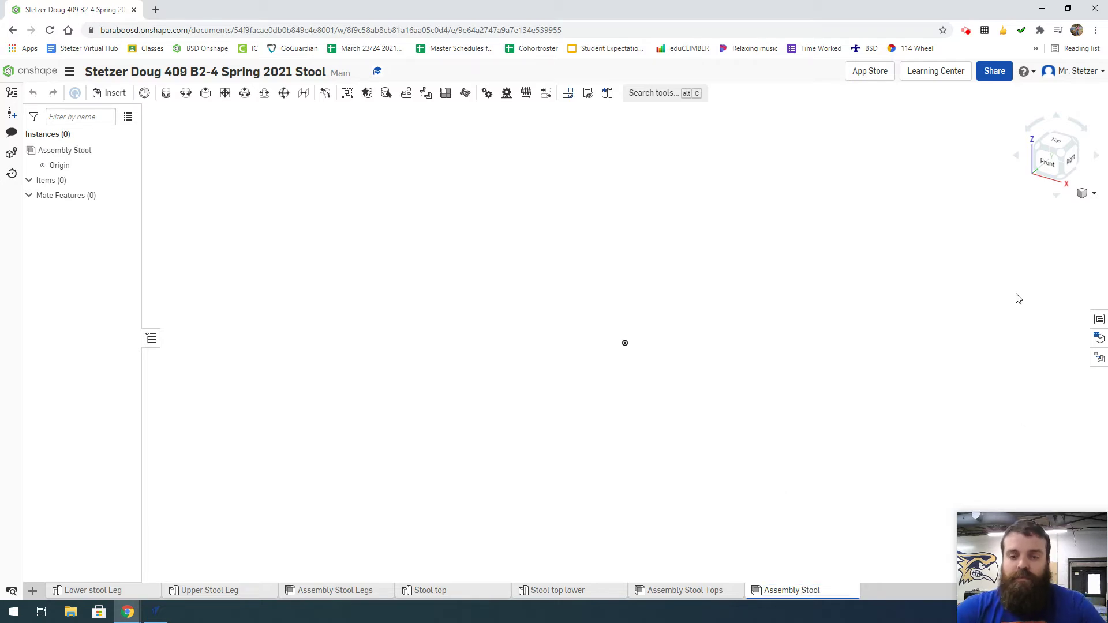
{"action": "left_click", "coordinate": [894, 378]}
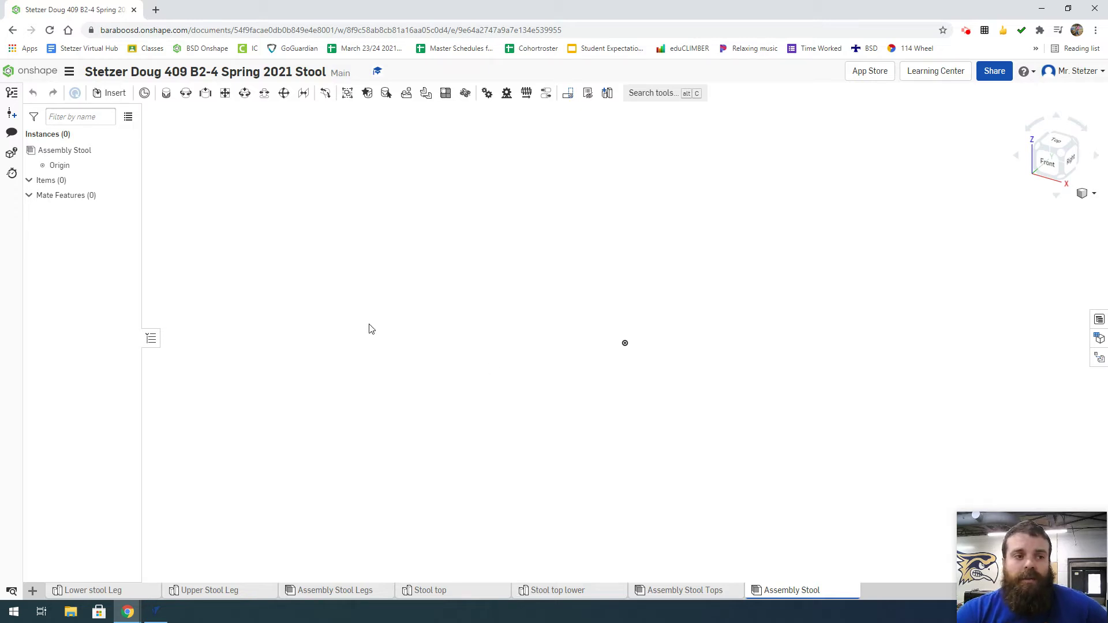
Step: Insert the Assembly Stool Legs subassembly into the empty stool assembly
{"action": "left_click", "coordinate": [124, 101]}
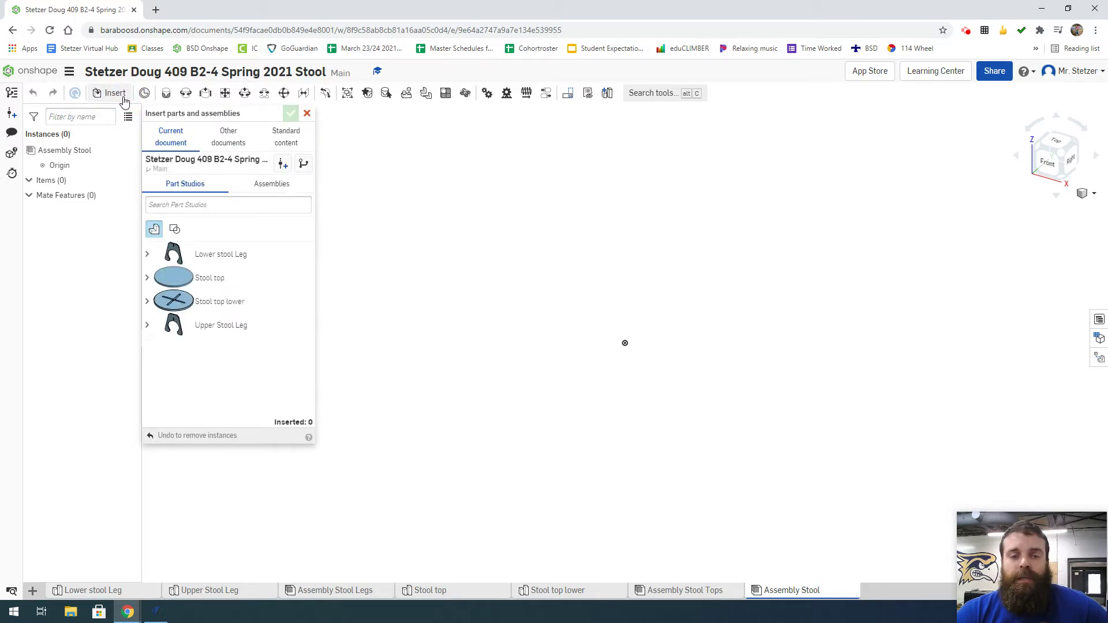
{"action": "left_click", "coordinate": [286, 189]}
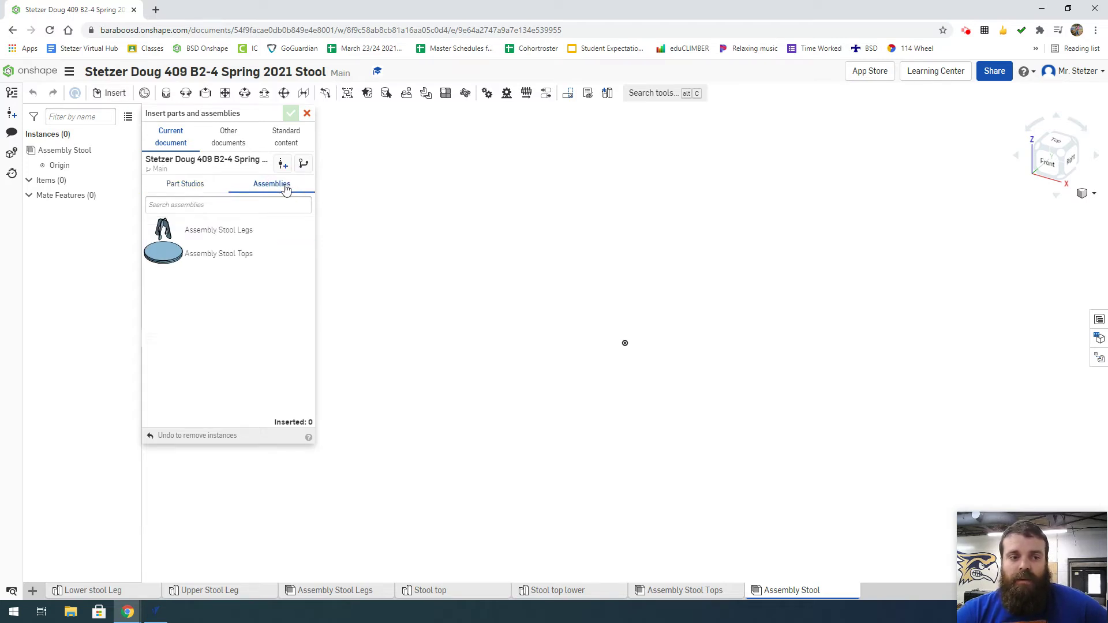
{"action": "left_click", "coordinate": [210, 233]}
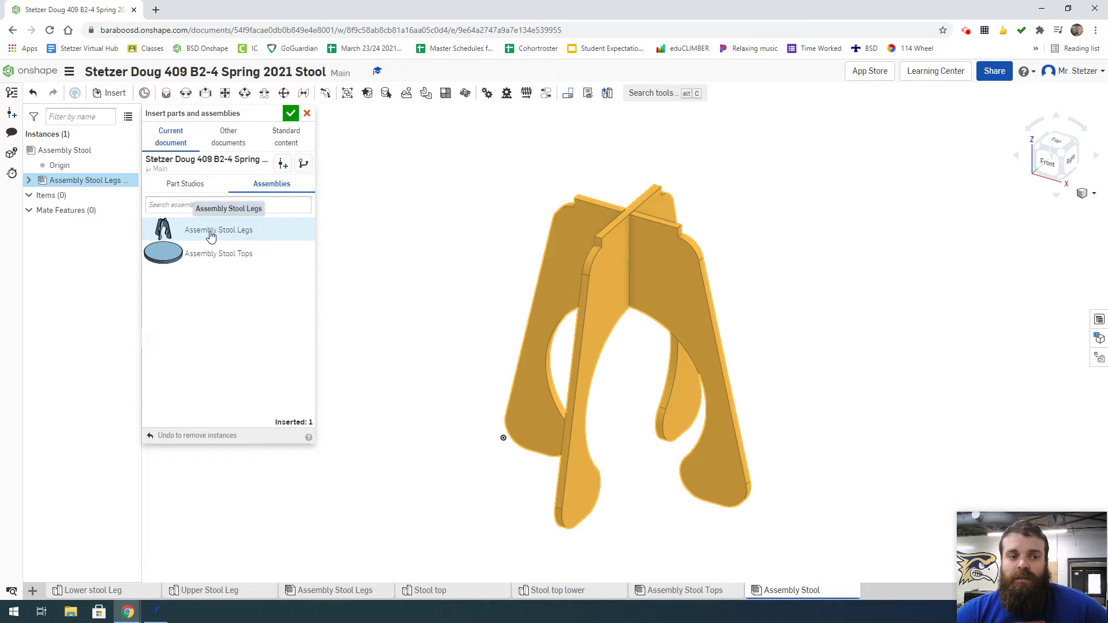
{"action": "left_click", "coordinate": [291, 114]}
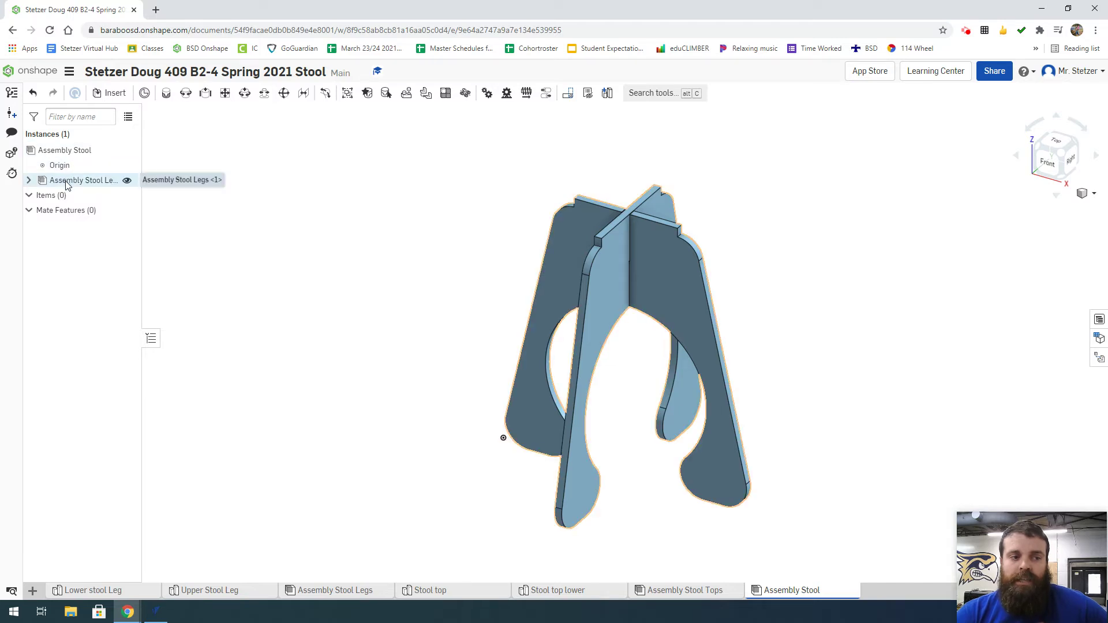
Step: Fix Part 1 <1> of the Assembly Stool Legs subassembly in place and test that the legs cannot be moved
{"action": "left_click", "coordinate": [28, 182]}
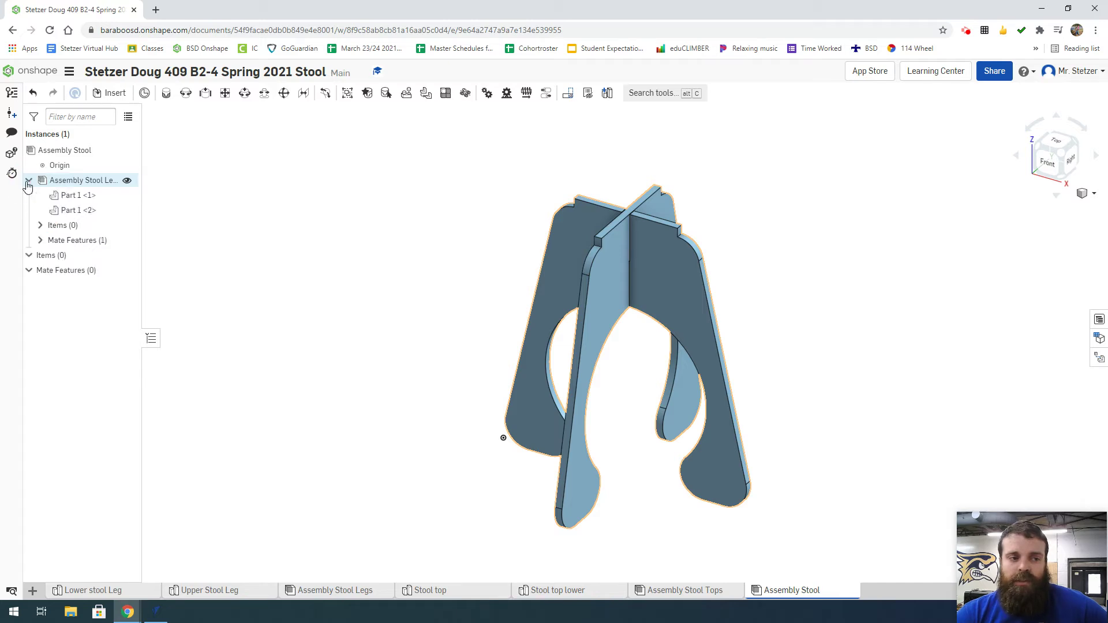
{"action": "right_click", "coordinate": [66, 200]}
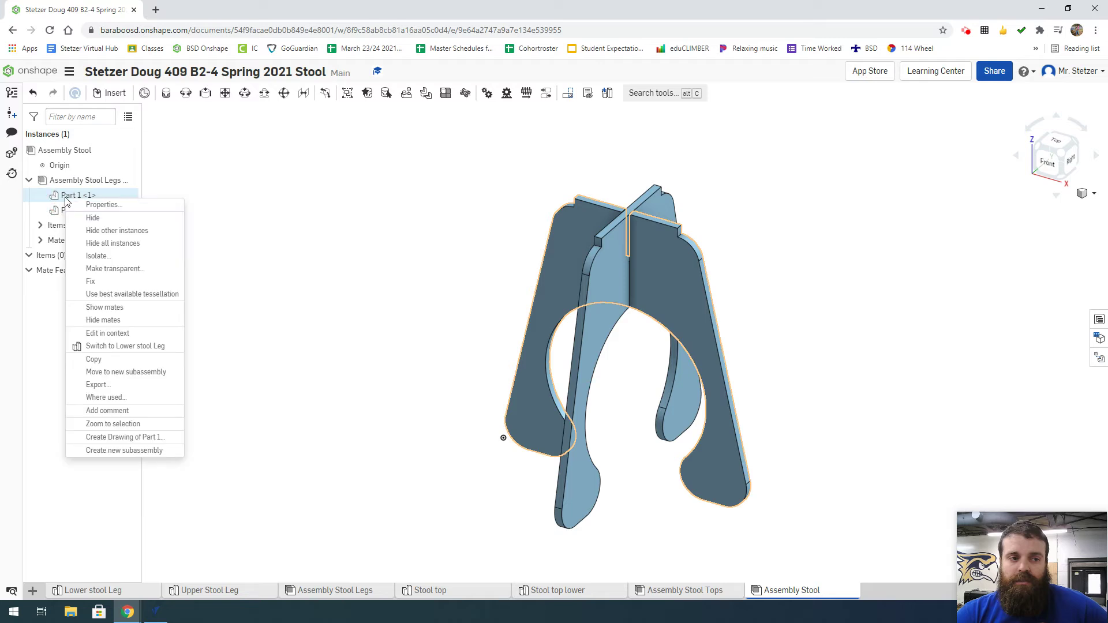
{"action": "left_click", "coordinate": [108, 281]}
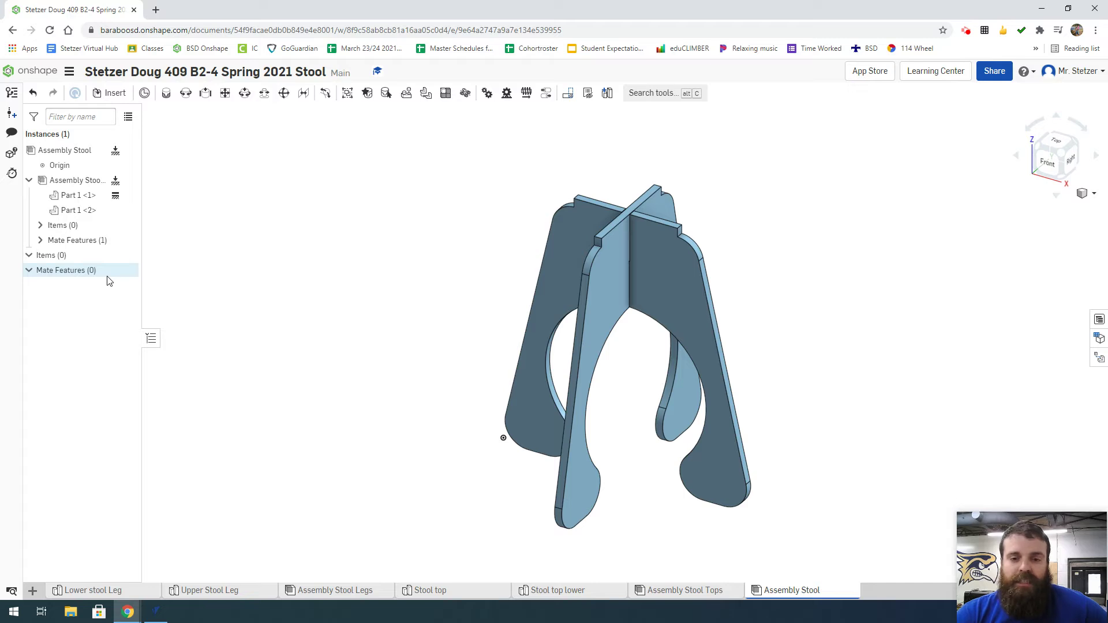
{"action": "left_click", "coordinate": [566, 297]}
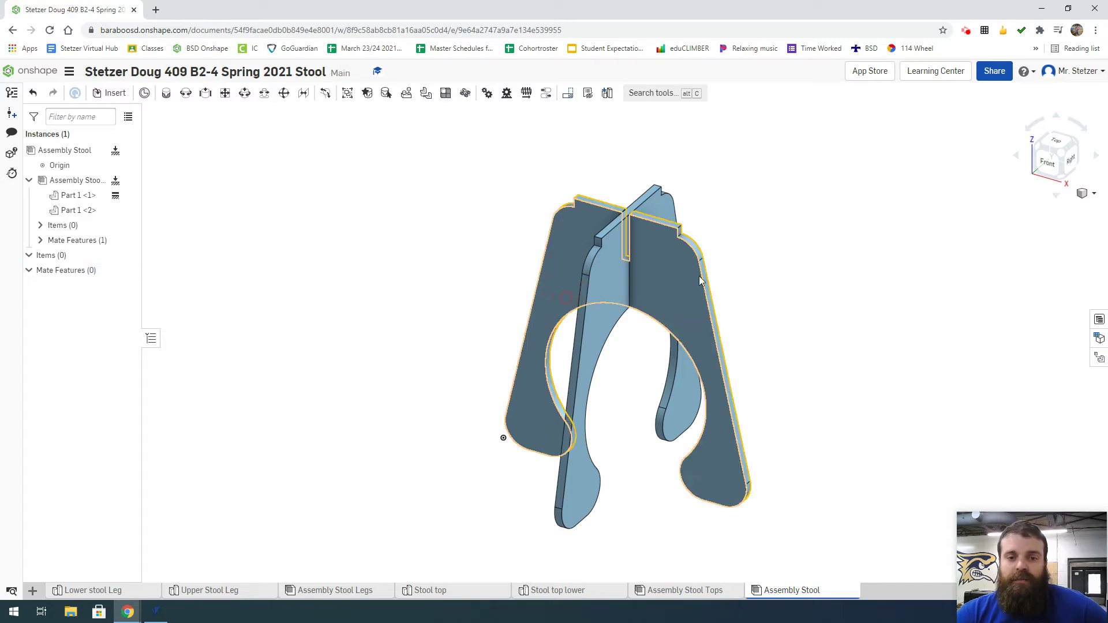
{"action": "left_click_drag", "start_coordinate": [629, 263], "coordinate": [627, 319]}
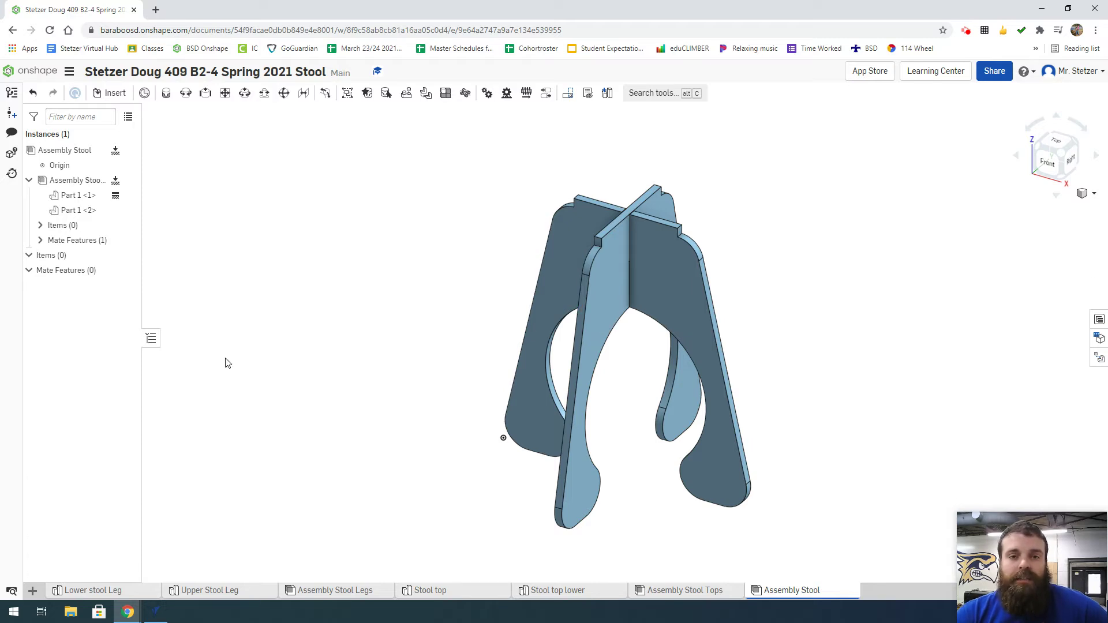
Step: Insert the Assembly Stool Tops subassembly and place it in free space above and to the right of the legs
{"action": "left_click", "coordinate": [114, 94]}
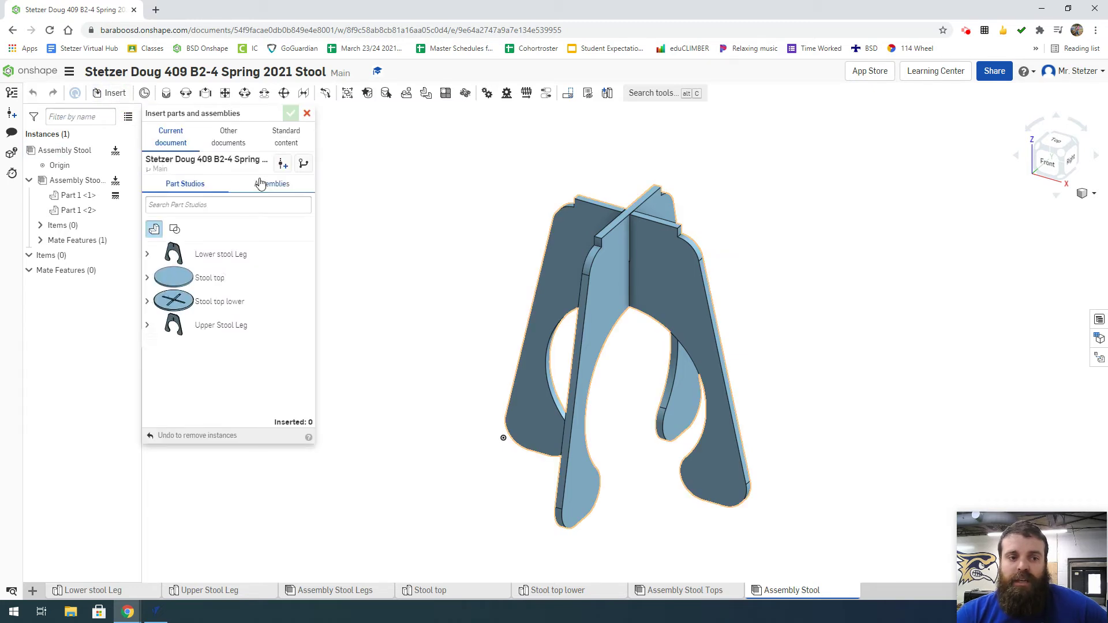
{"action": "left_click", "coordinate": [261, 186]}
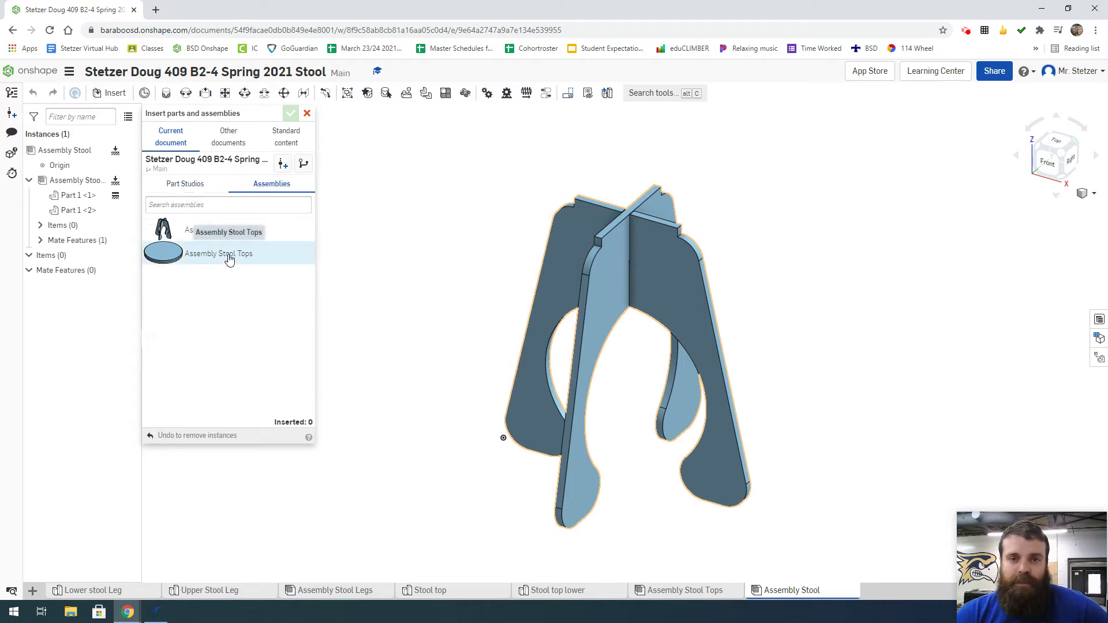
{"action": "left_click", "coordinate": [230, 259]}
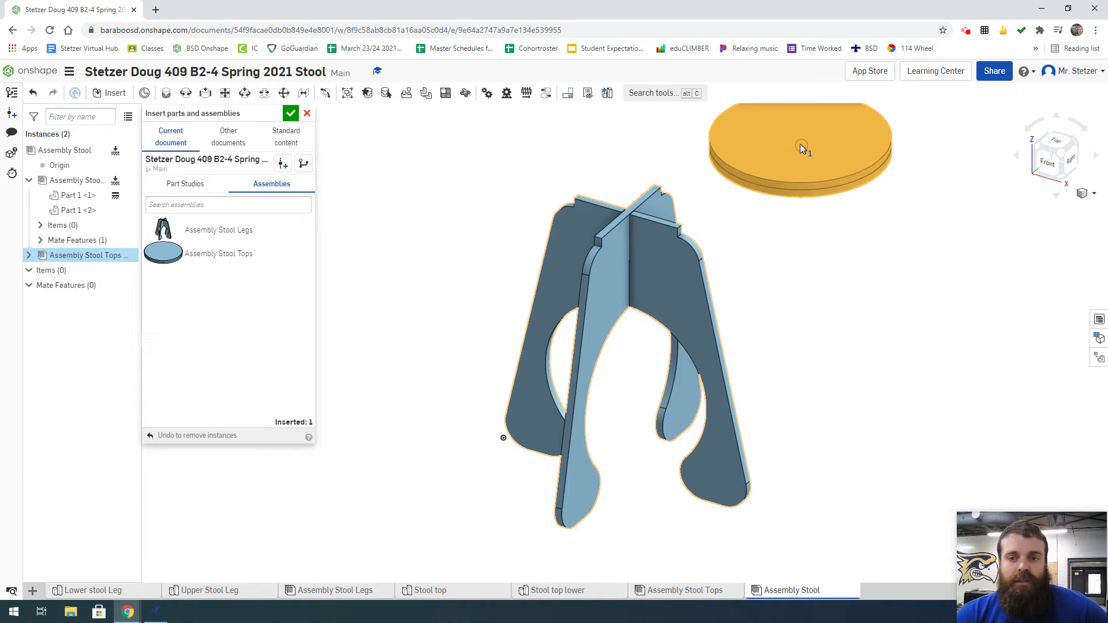
{"action": "left_click", "coordinate": [802, 150]}
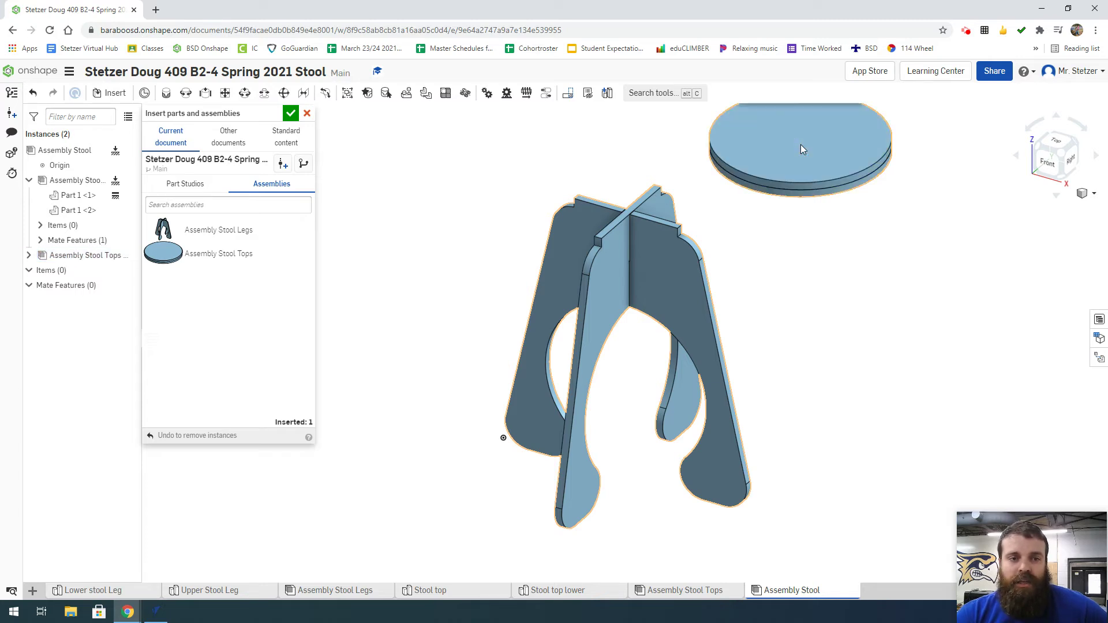
{"action": "left_click", "coordinate": [291, 113]}
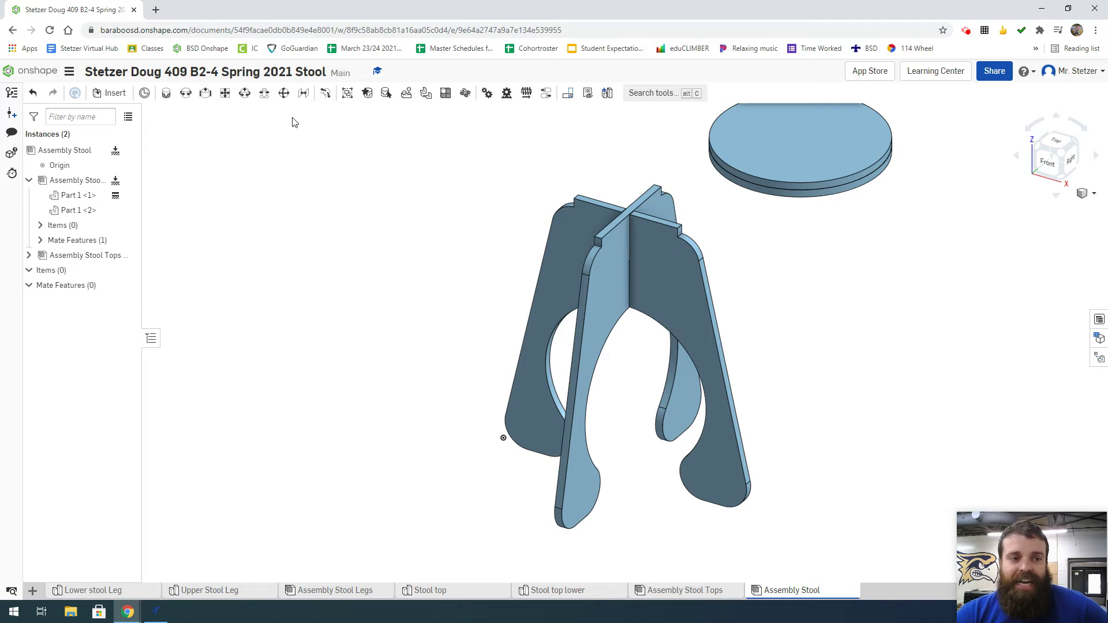
Step: Start a Fastened mate with its first connector at the centre of the upper leg's top face, where the legs cross
{"action": "left_click", "coordinate": [167, 94]}
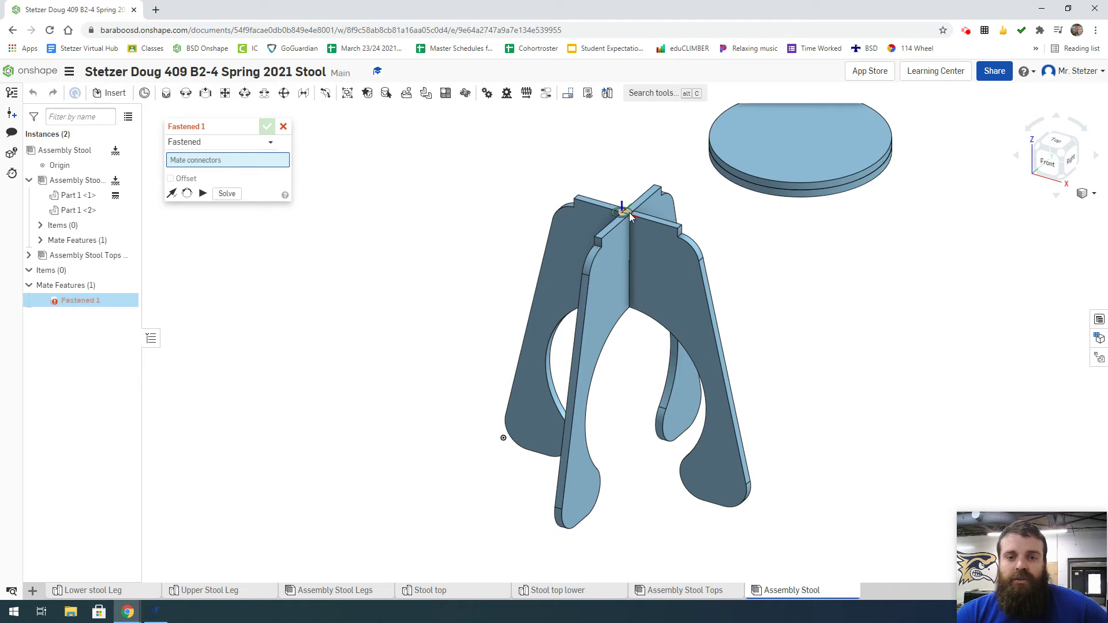
{"action": "scroll", "coordinate": [630, 213], "scroll_direction": "up", "scroll_amount": 8}
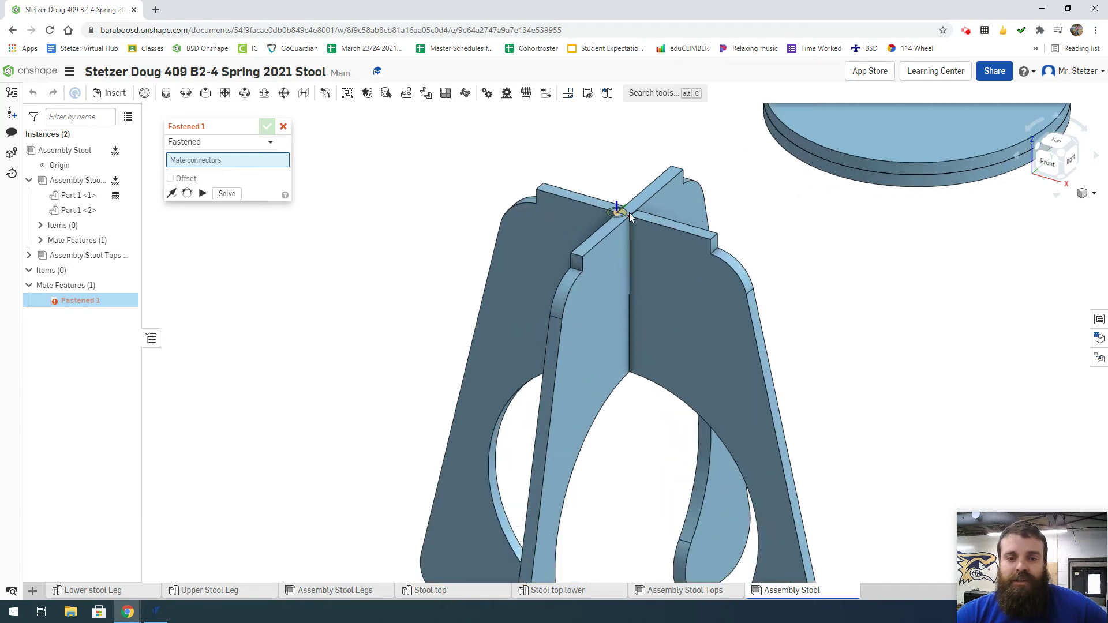
{"action": "scroll", "coordinate": [629, 214], "scroll_direction": "up", "scroll_amount": 3}
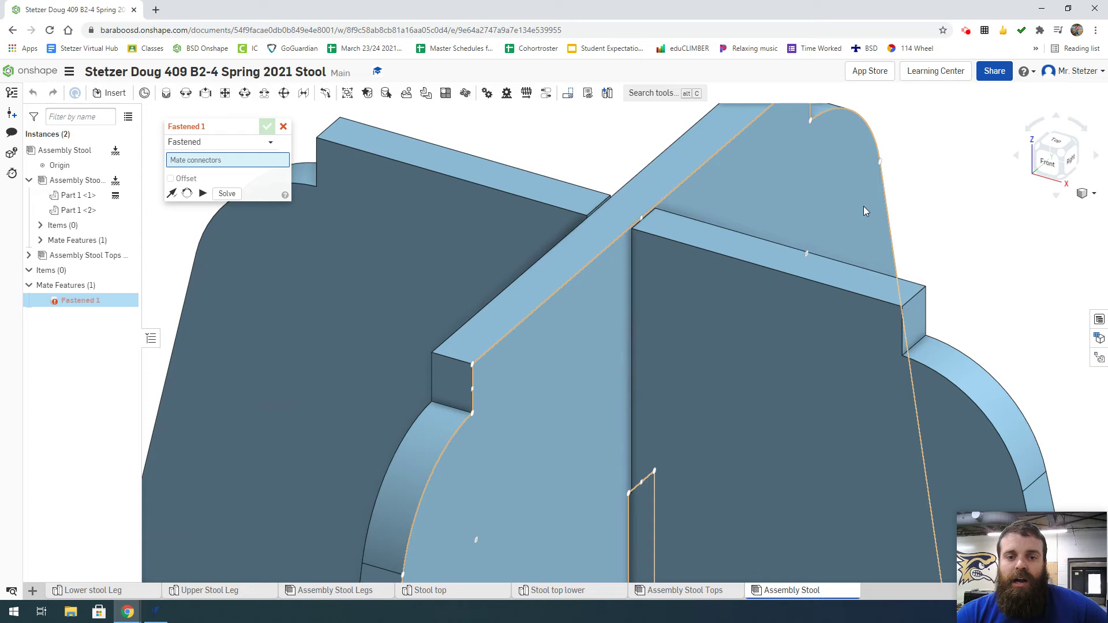
{"action": "left_click", "coordinate": [619, 213]}
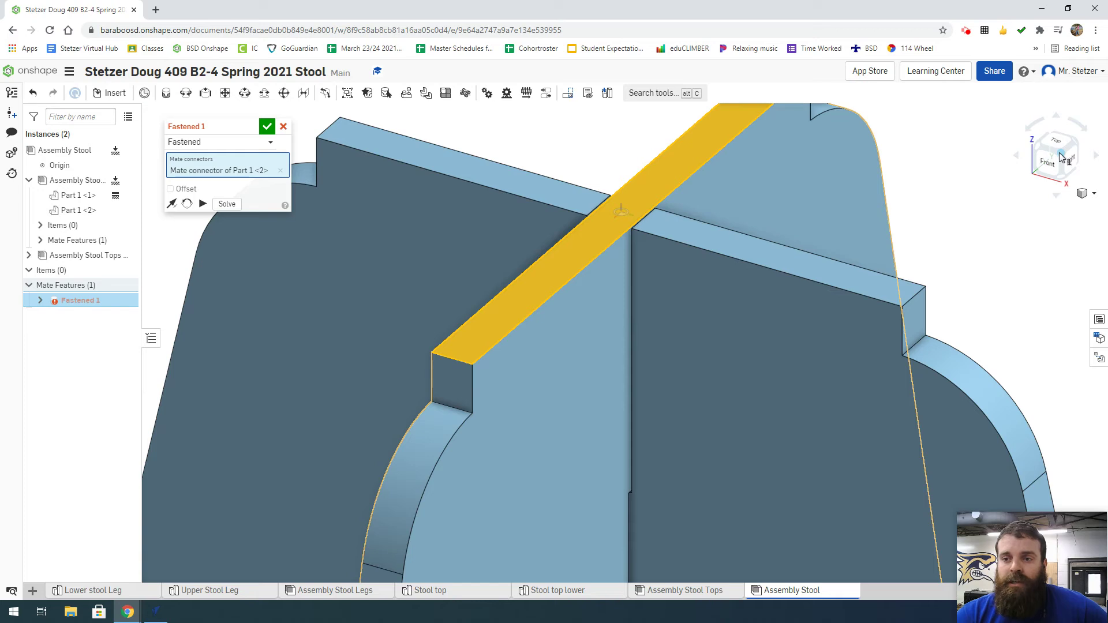
Step: Complete the Fastened mate using the centre of the lower stool top's upper circular edge, joining the tops to the legs
{"action": "left_click", "coordinate": [1090, 194]}
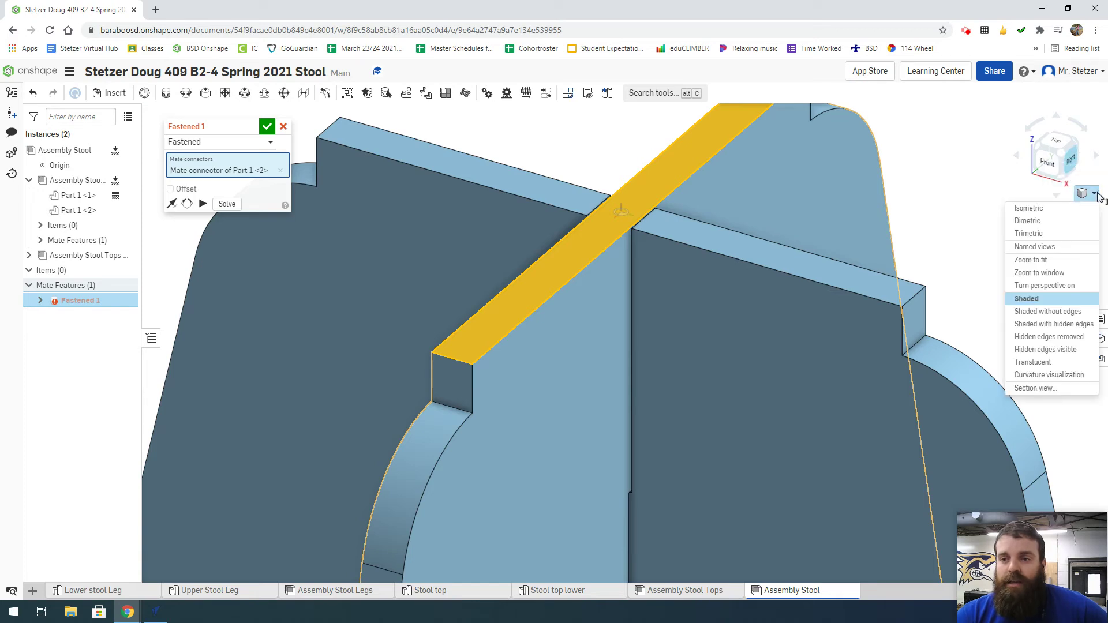
{"action": "left_click", "coordinate": [1028, 234]}
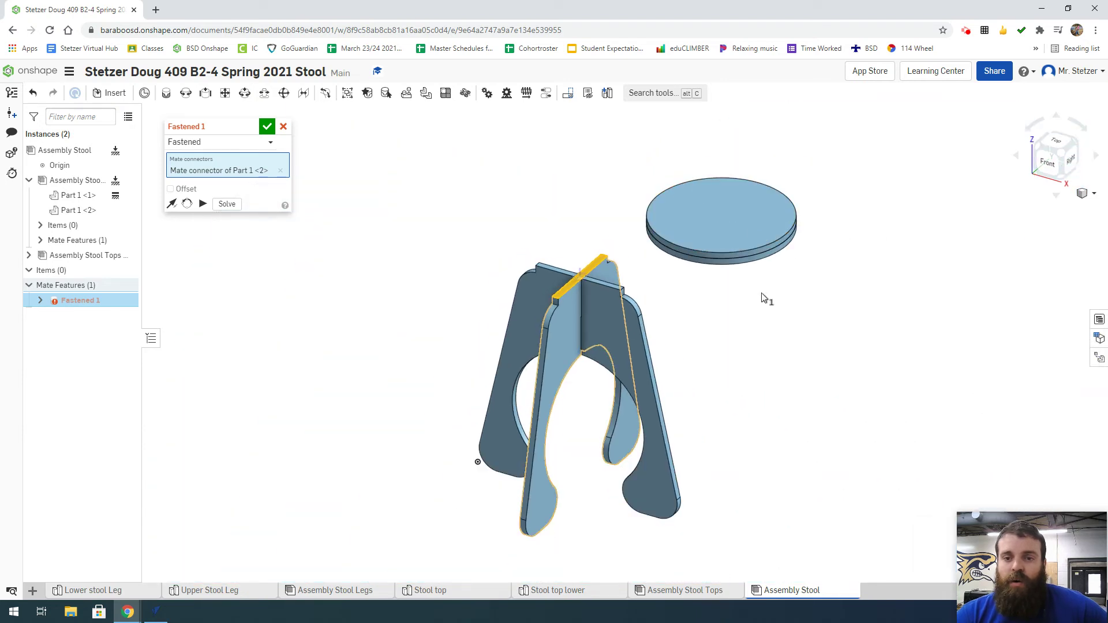
{"action": "scroll", "coordinate": [762, 297], "scroll_direction": "up", "scroll_amount": 3}
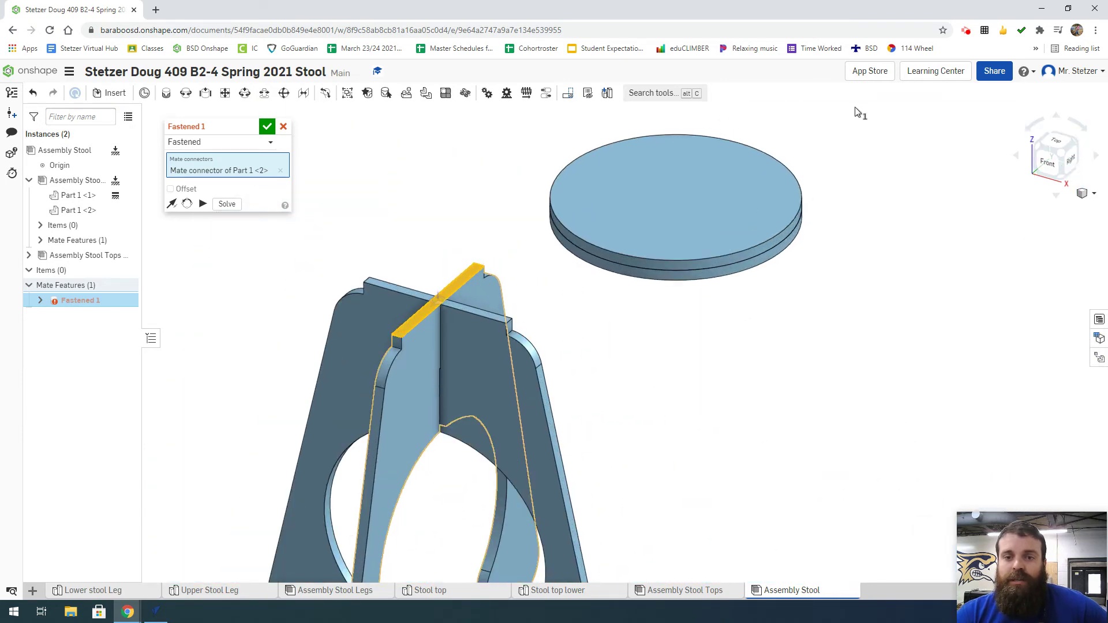
{"action": "scroll", "coordinate": [857, 113], "scroll_direction": "up", "scroll_amount": 3}
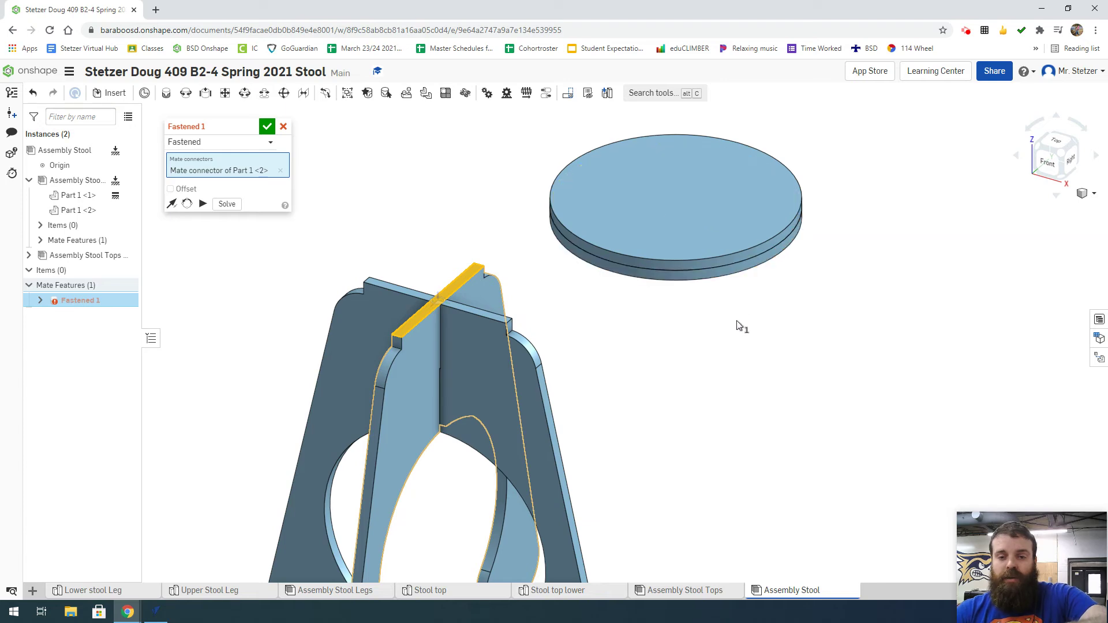
{"action": "mouse_move", "coordinate": [738, 325]}
{"action": "right_mouse_down"}
{"action": "mouse_move", "coordinate": [736, 240]}
{"action": "mouse_move", "coordinate": [725, 310]}
{"action": "right_mouse_up"}
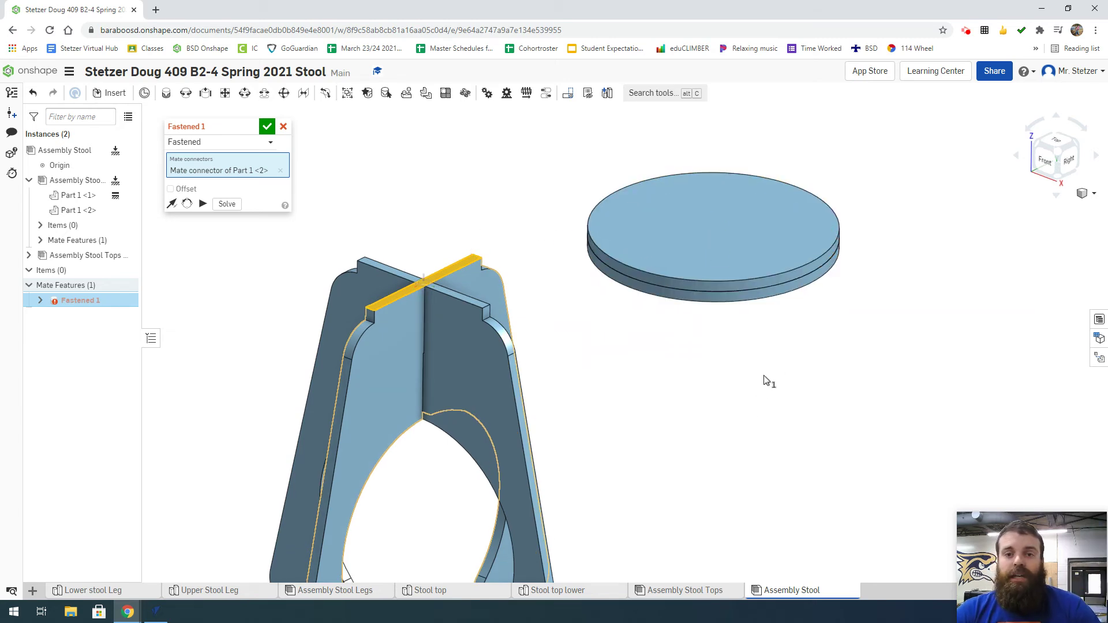
{"action": "scroll", "coordinate": [760, 295], "scroll_direction": "up", "scroll_amount": 1}
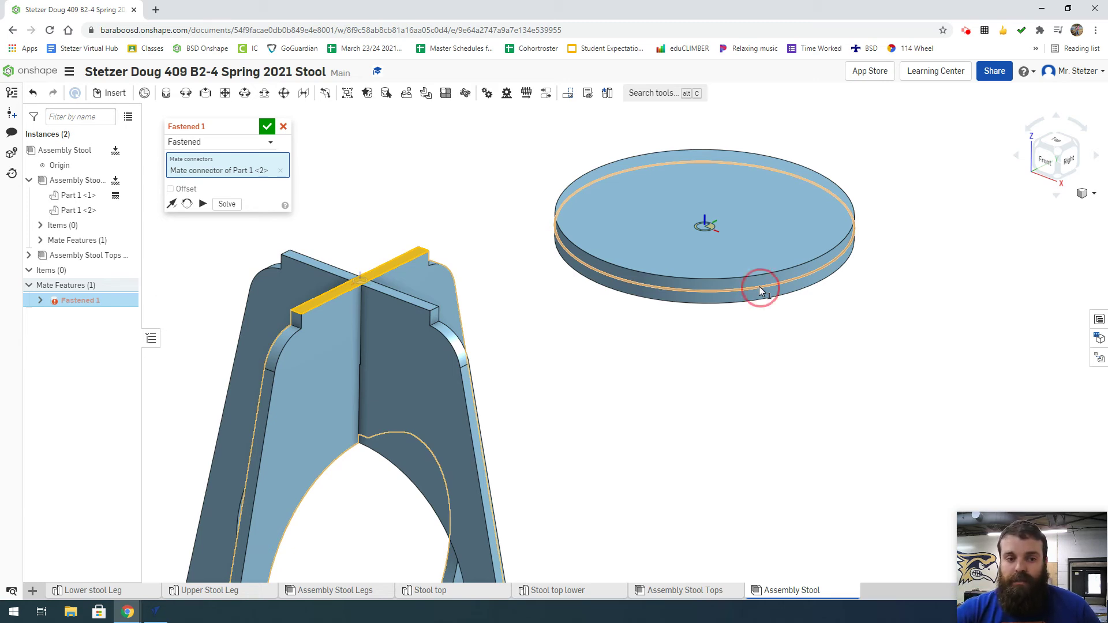
{"action": "left_click", "coordinate": [760, 286]}
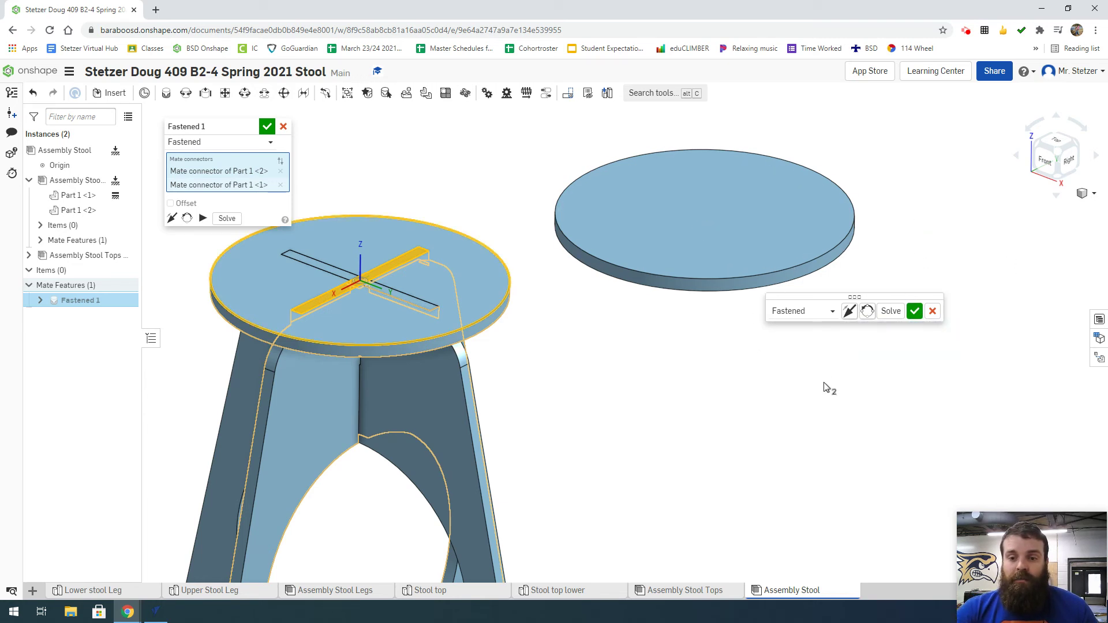
{"action": "left_click", "coordinate": [915, 312]}
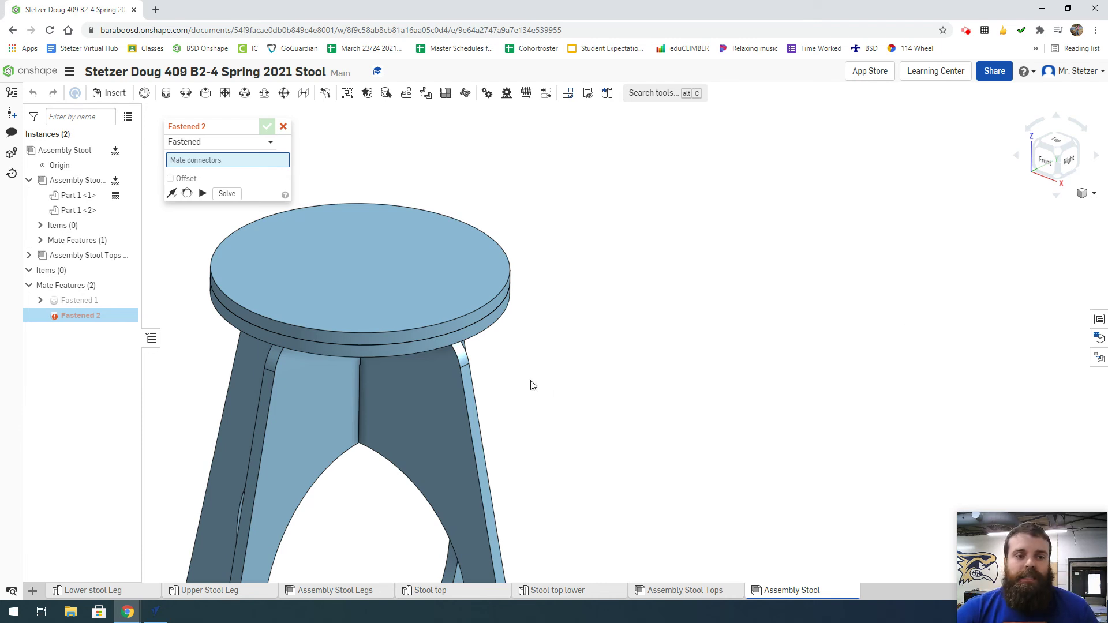
{"action": "left_click", "coordinate": [283, 127]}
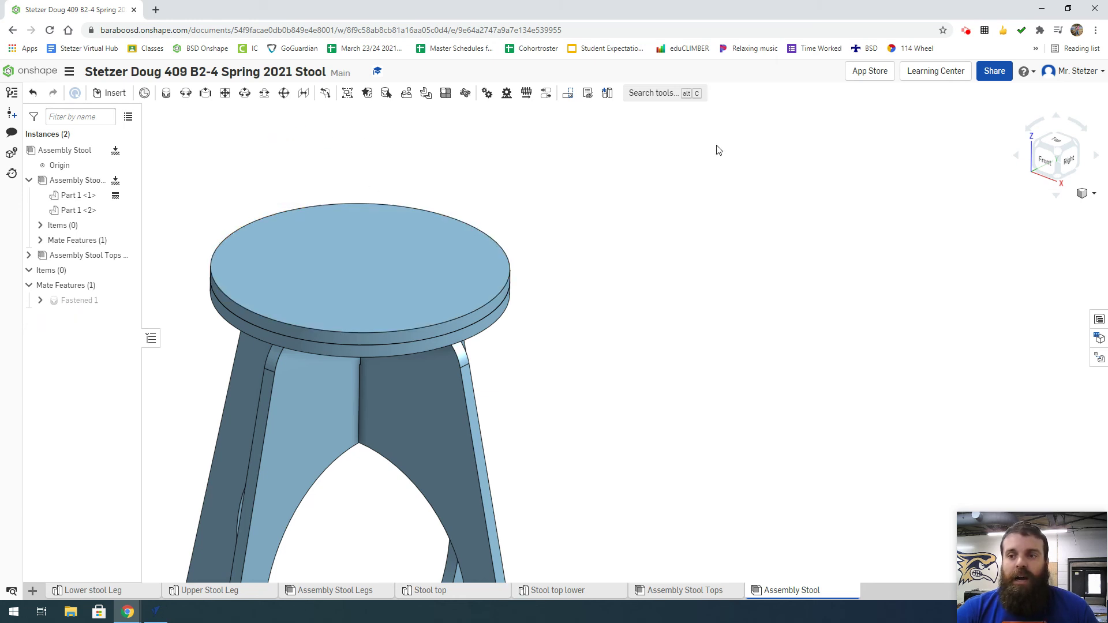
Step: Inspect the stool from an isometric angle and from underneath, and hide the upper stool top to examine the leg joint in the lower top
{"action": "left_click", "coordinate": [1058, 153]}
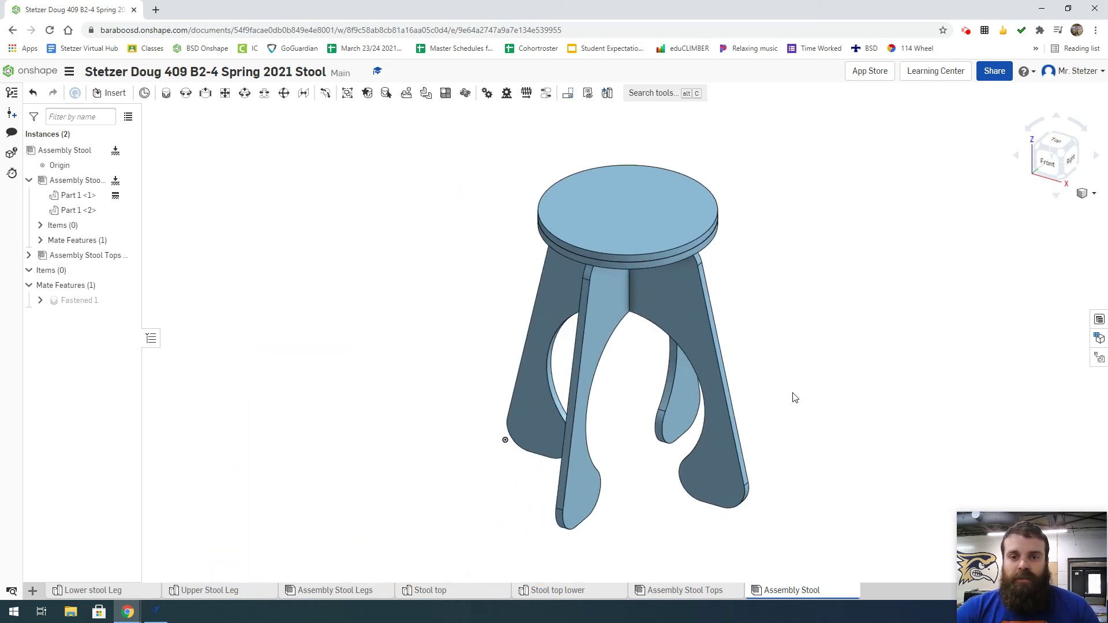
{"action": "right_click_drag", "start_coordinate": [816, 354], "coordinate": [805, 303]}
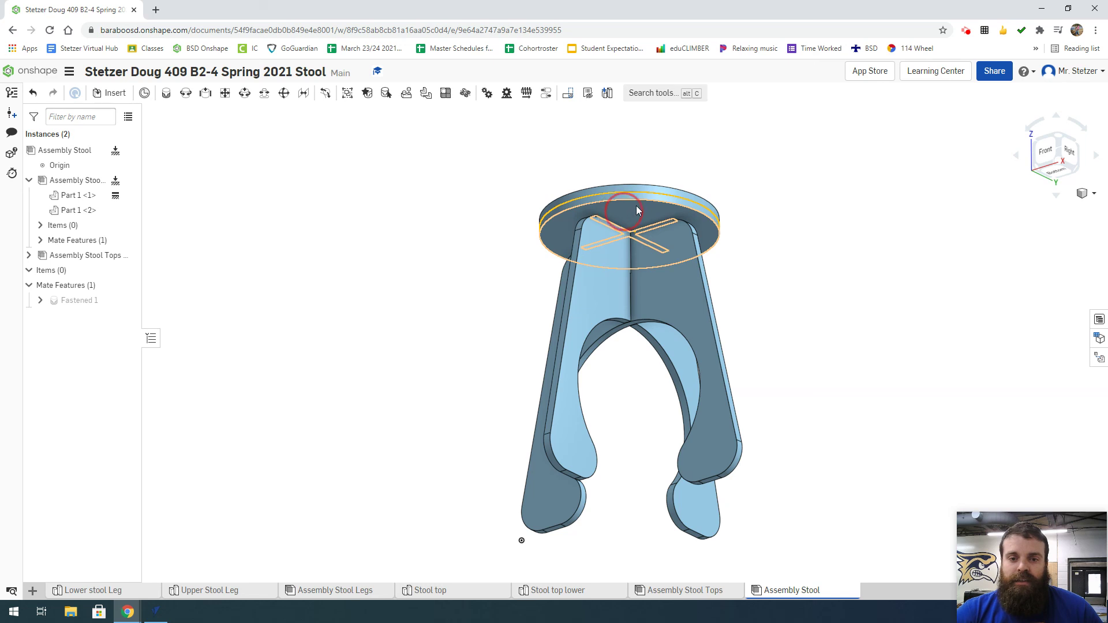
{"action": "left_click", "coordinate": [698, 207]}
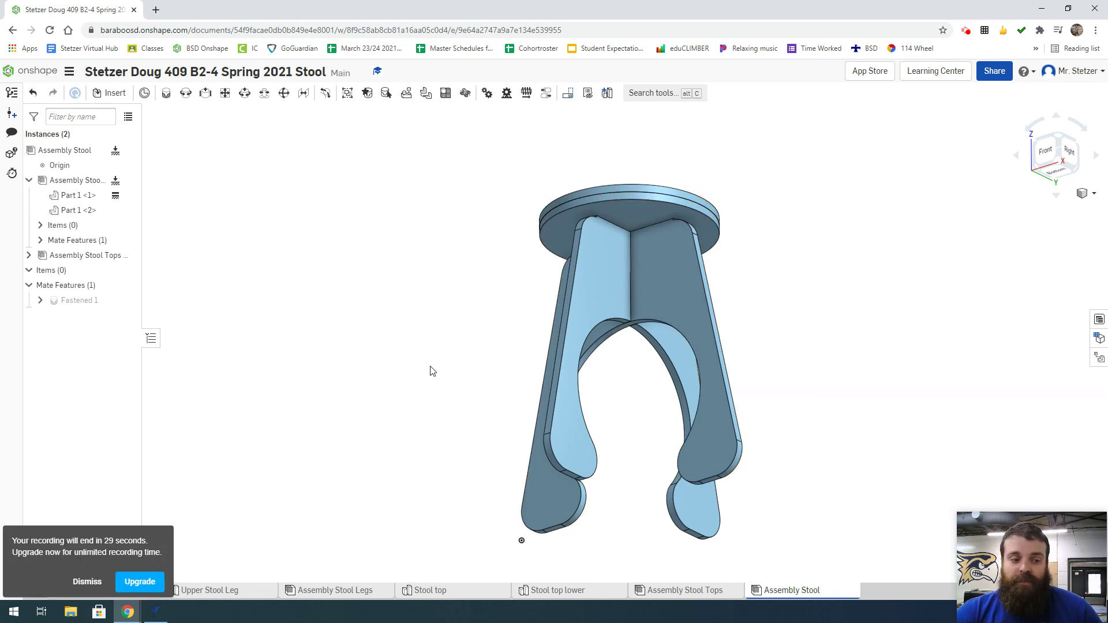
{"action": "right_click_drag", "start_coordinate": [779, 213], "coordinate": [777, 267]}
{"action": "right_click", "coordinate": [613, 236]}
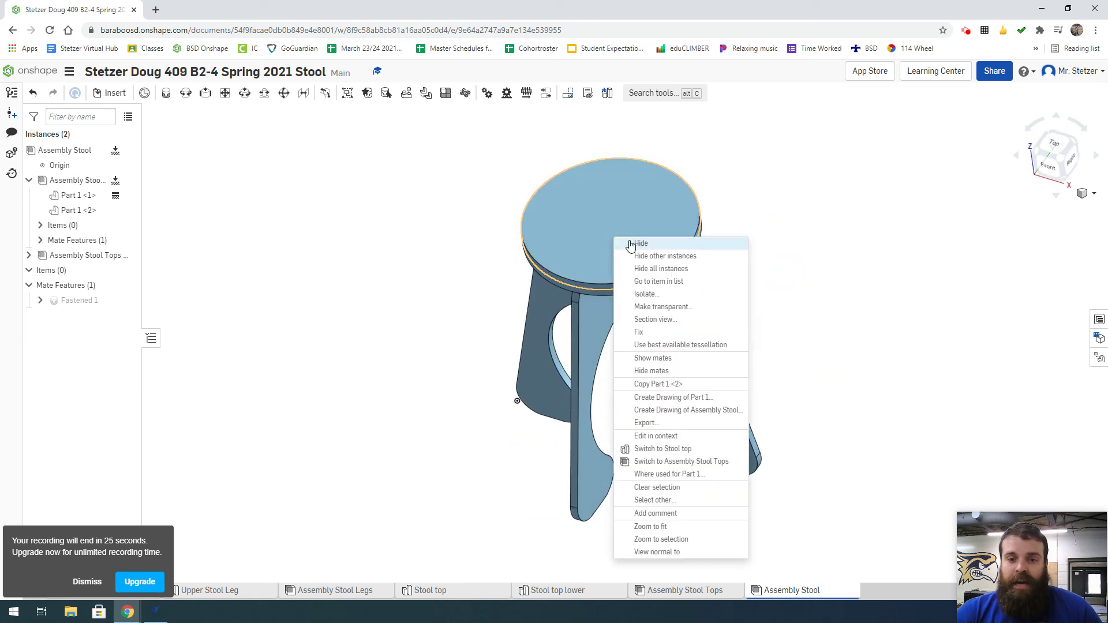
{"action": "left_click", "coordinate": [638, 243]}
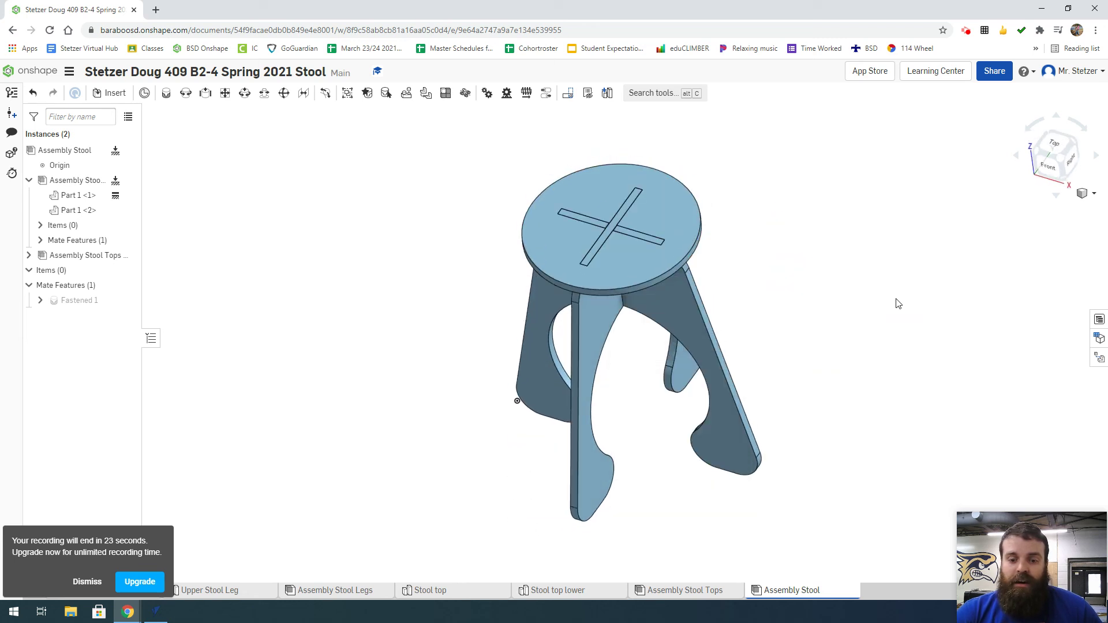
Step: Show Part 1 <2> of the Assembly Stool Tops subassembly again and return the finished stool to an isometric view
{"action": "left_click", "coordinate": [28, 255]}
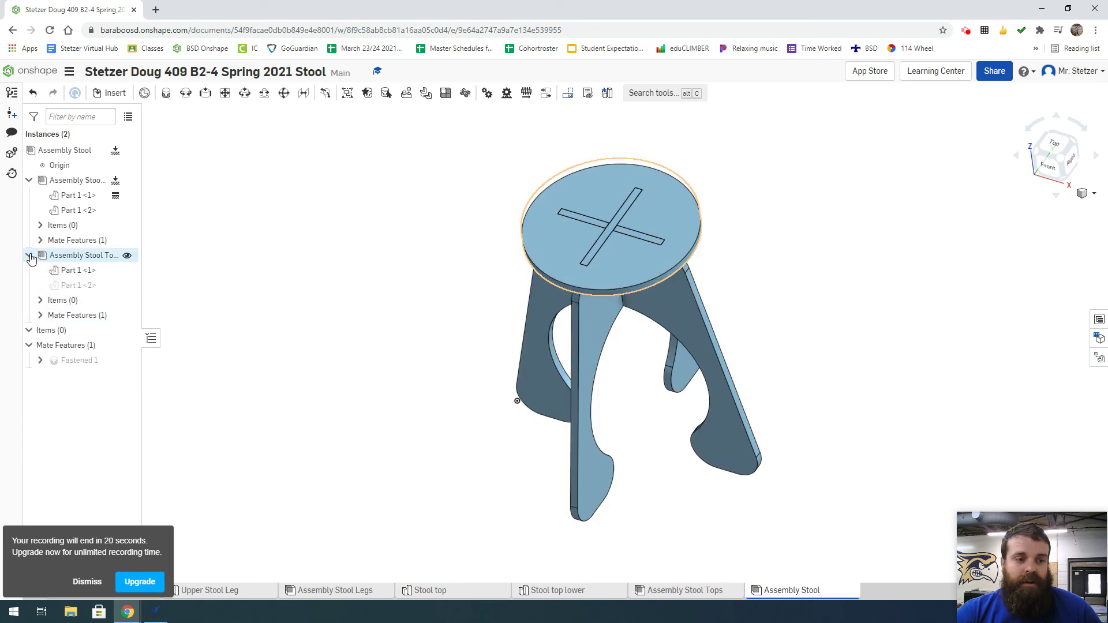
{"action": "left_click", "coordinate": [127, 285]}
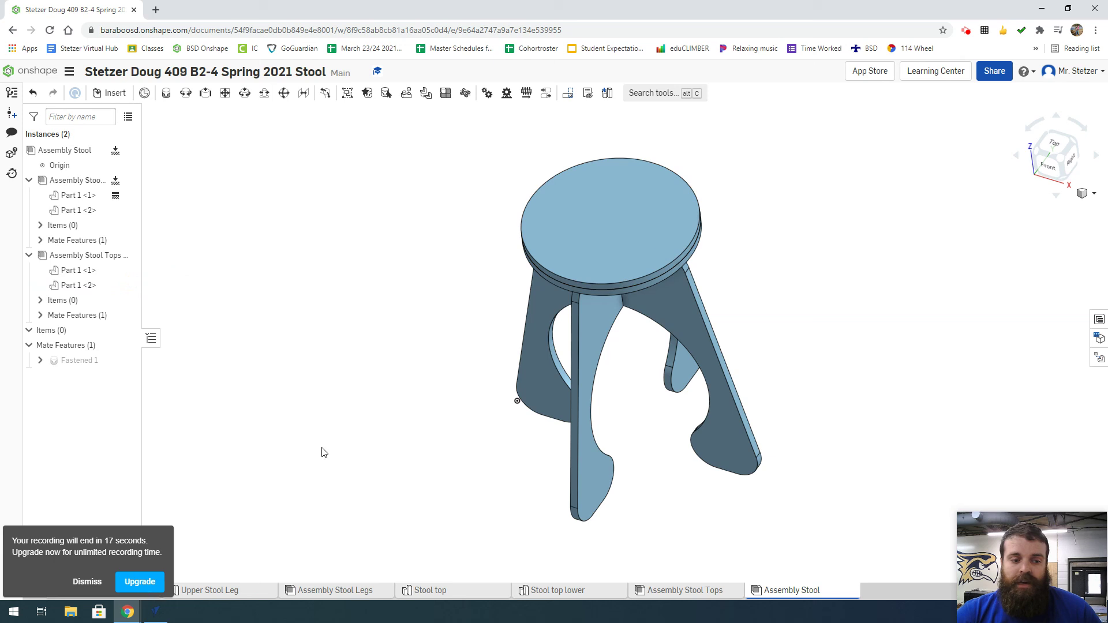
{"action": "left_click", "coordinate": [88, 581]}
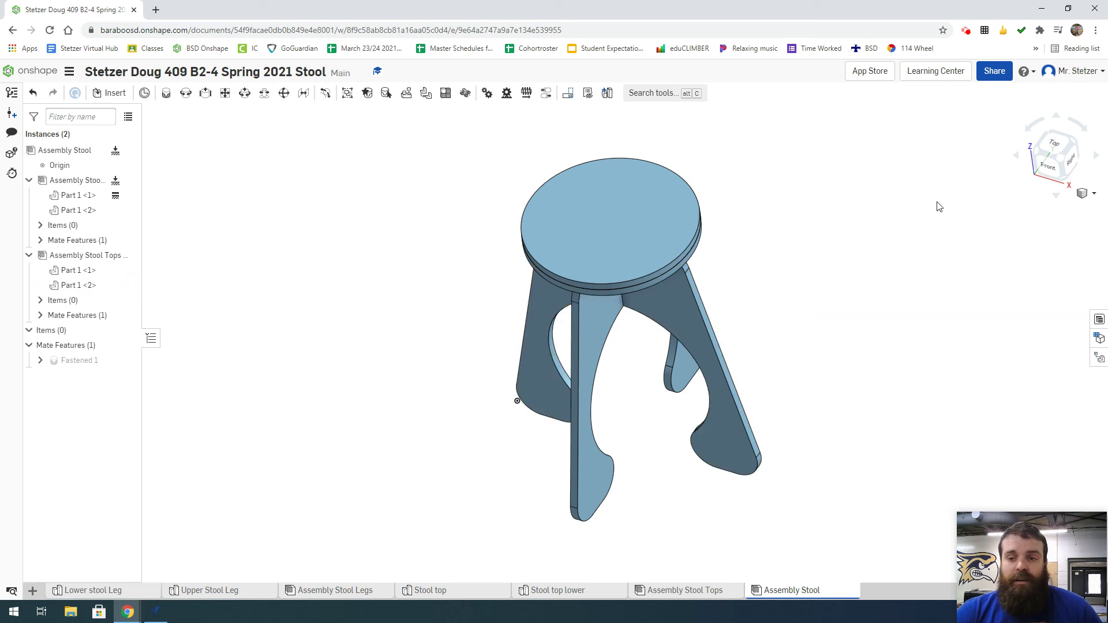
{"action": "left_click", "coordinate": [1060, 158]}
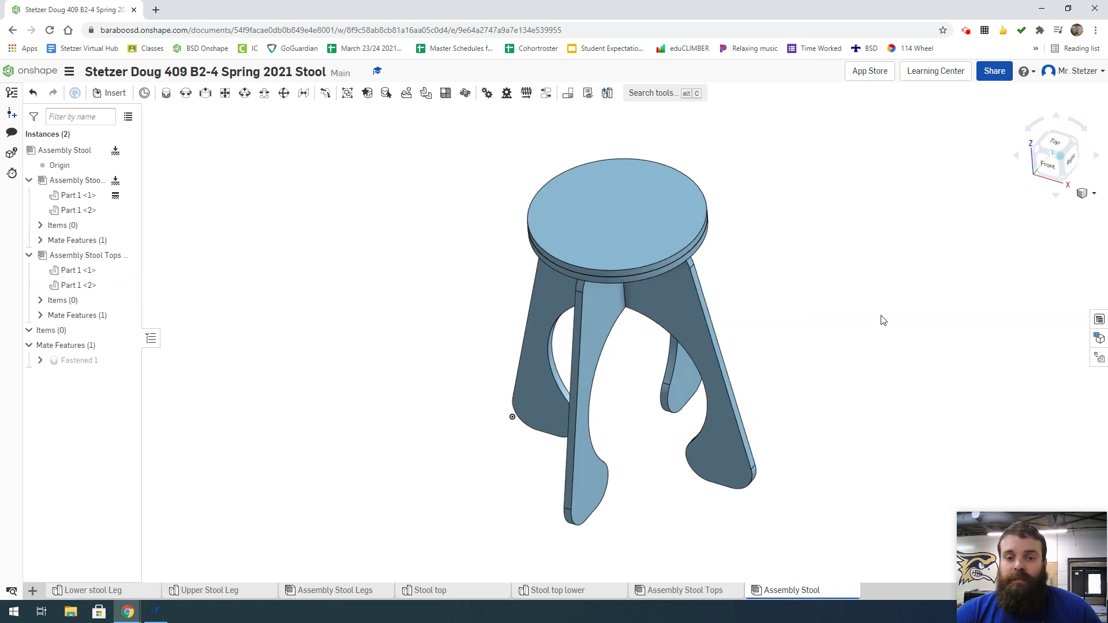